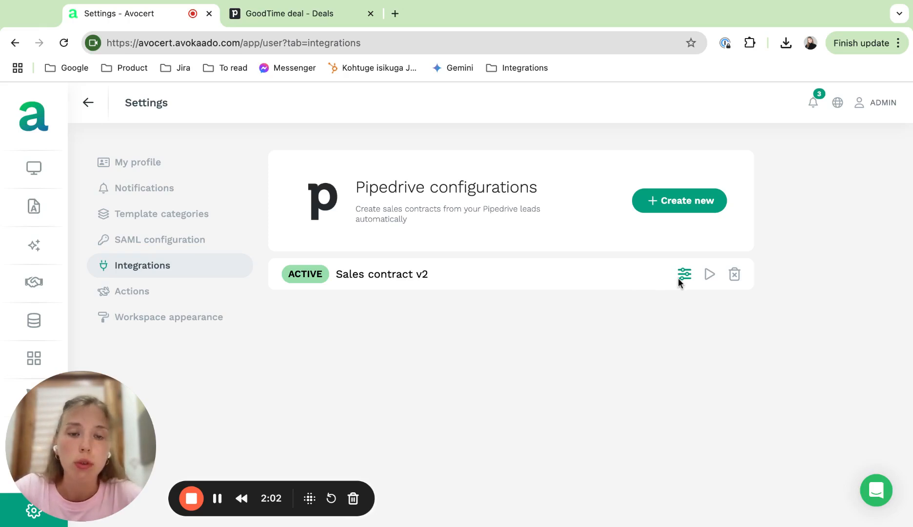
- Open the settings of the Sales contract v2 Pipedrive configuration and check the available connected object options
left_click(684, 273)
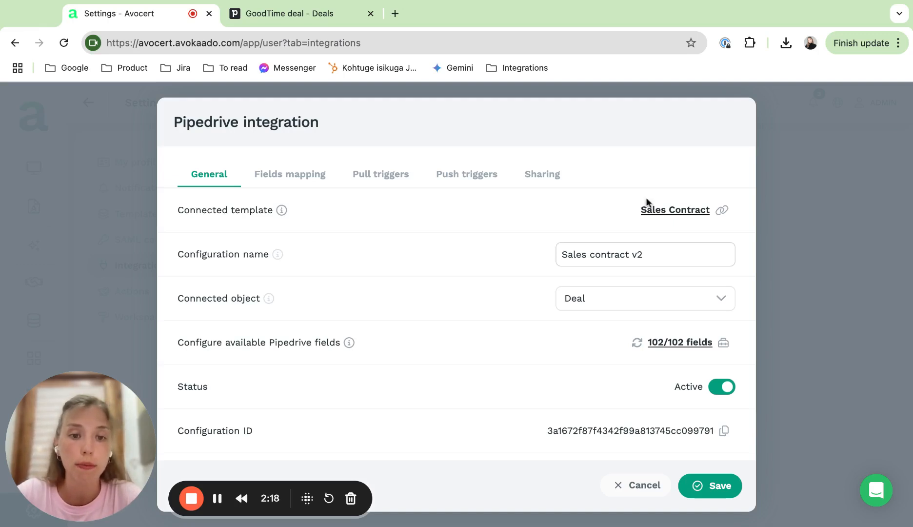
left_click(598, 302)
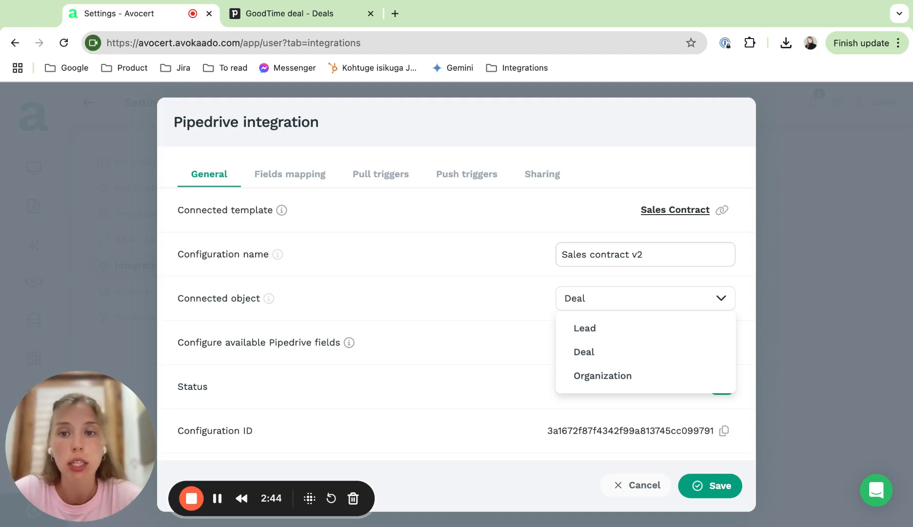
key("Escape")
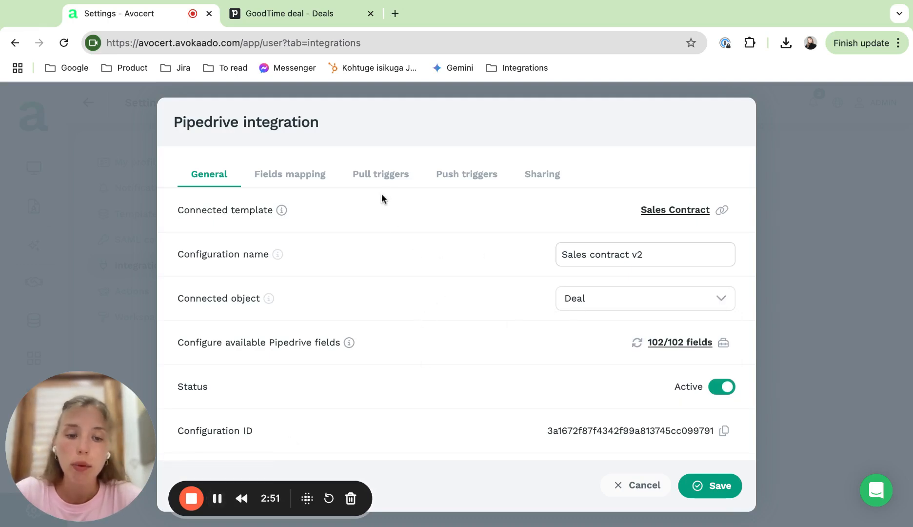
- Review how the template data fields of both parties are mapped to the available Pipedrive fields
left_click(304, 175)
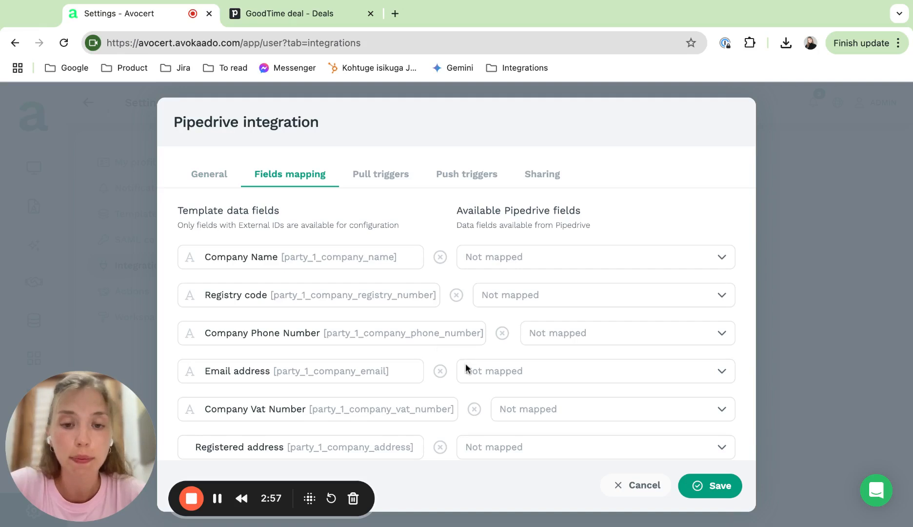
scroll(489, 388, "down", 2)
scroll(490, 390, "up", 1)
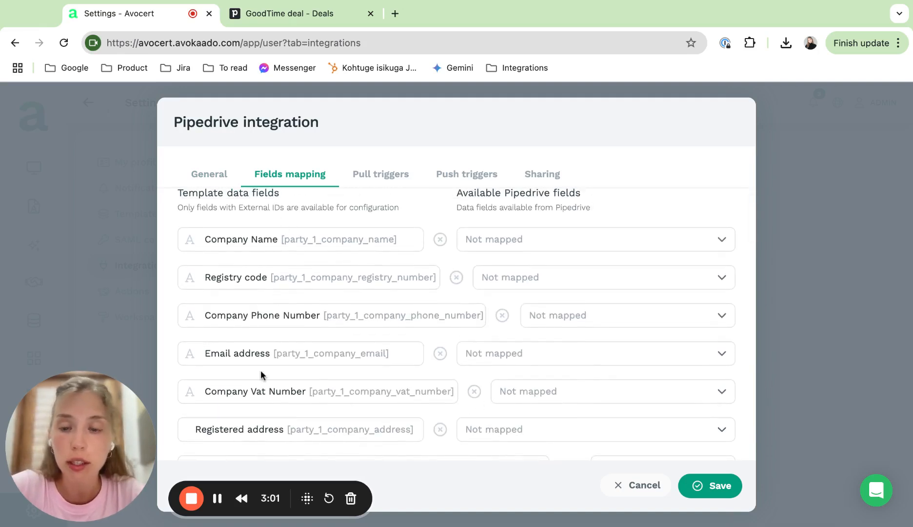
scroll(261, 361, "up", 1)
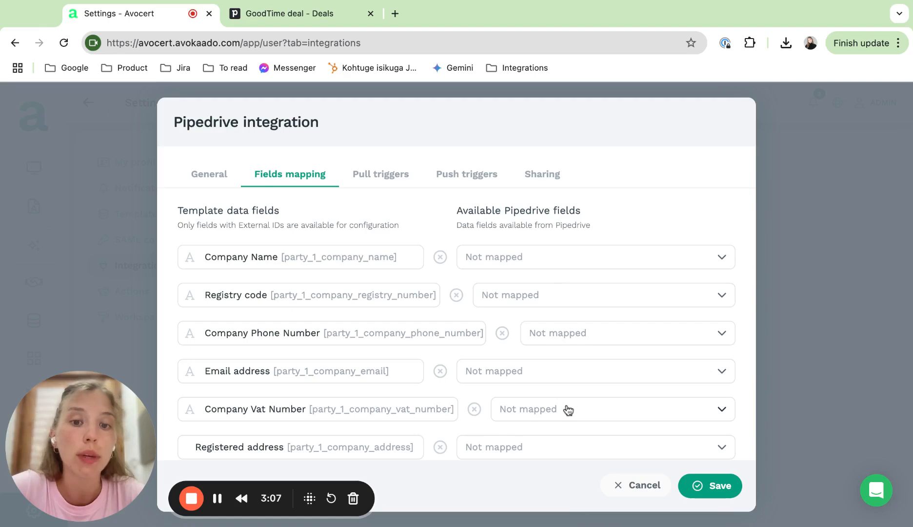
scroll(568, 409, "down", 15)
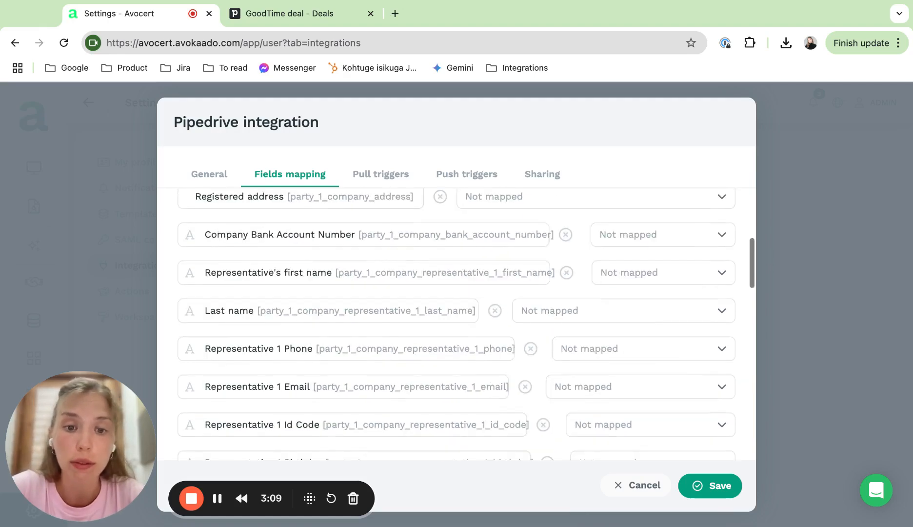
scroll(456, 322, "down", 3)
scroll(456, 322, "up", 3)
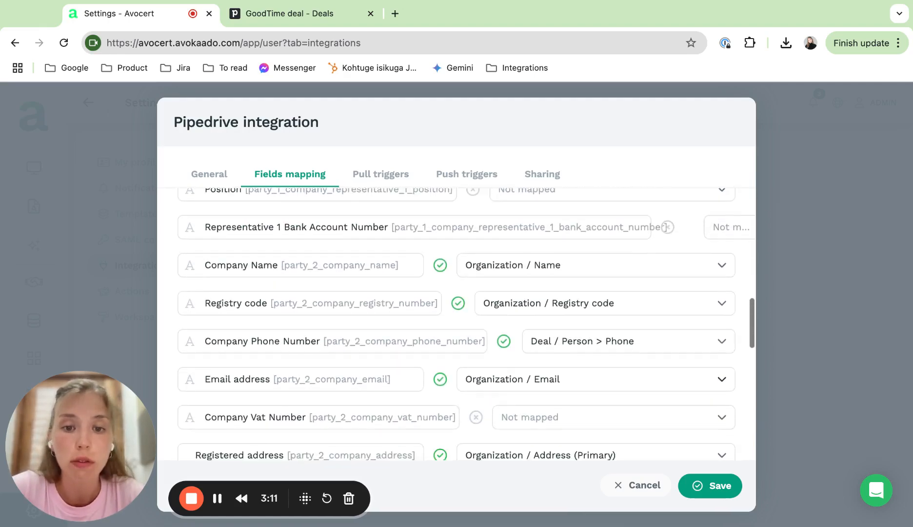
scroll(456, 322, "down", 1)
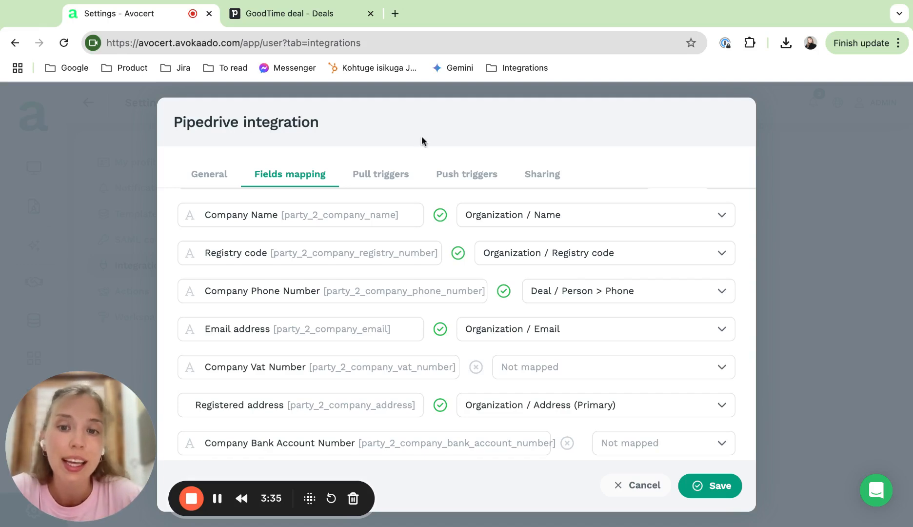
- Check the configuration's pull trigger, push trigger and sharing settings, and save the configuration
left_click(385, 179)
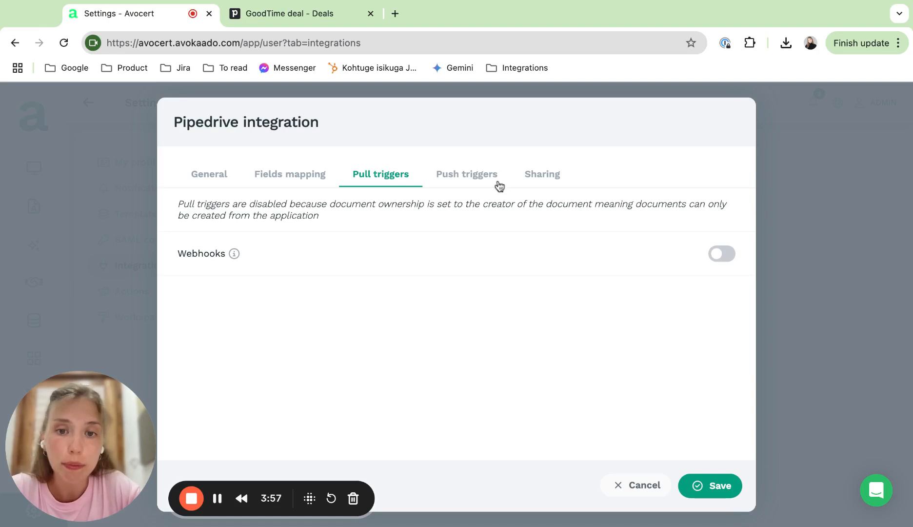
left_click(475, 179)
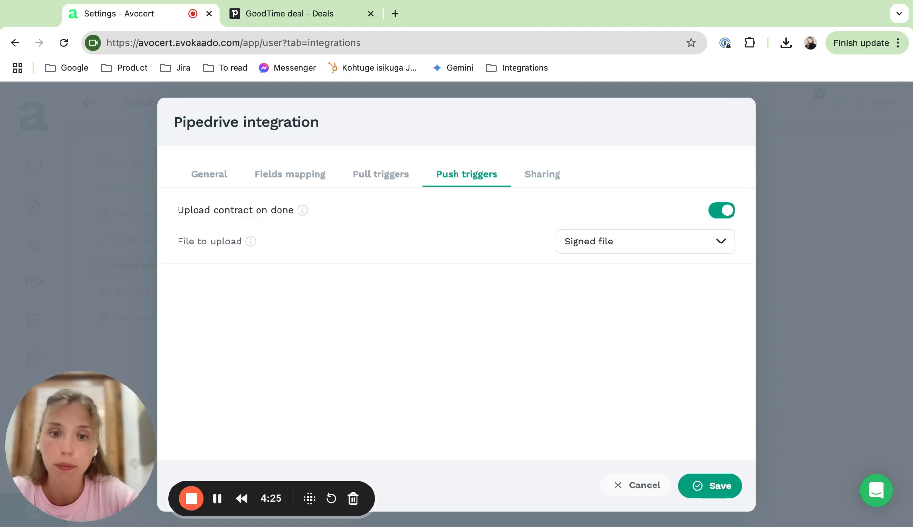
left_click(535, 174)
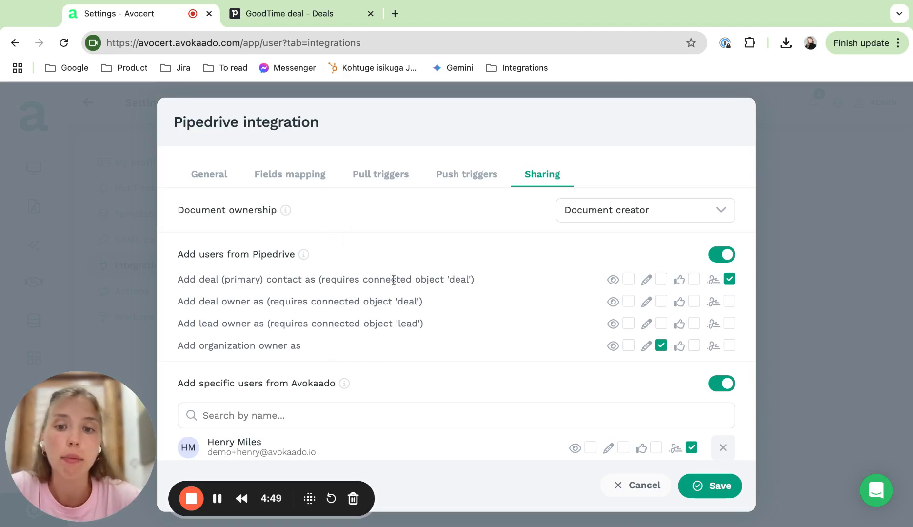
scroll(393, 280, "down", 1)
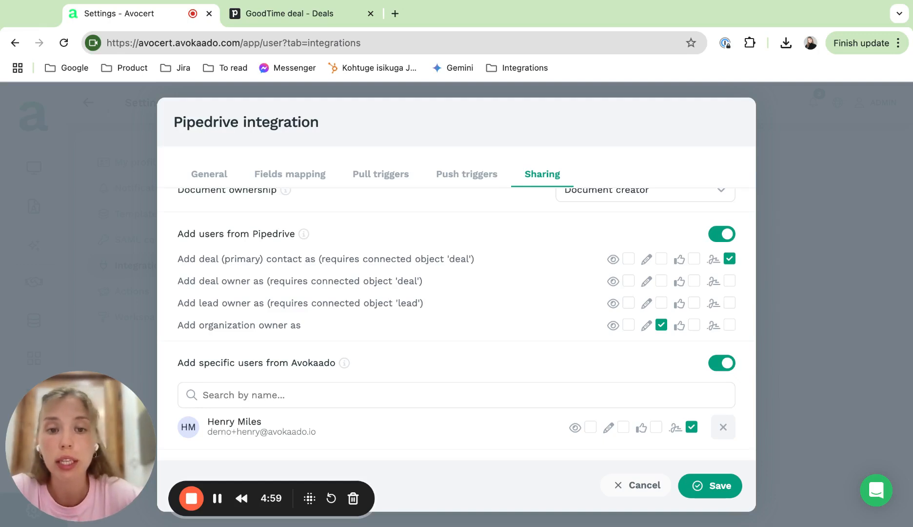
scroll(328, 276, "up", 1)
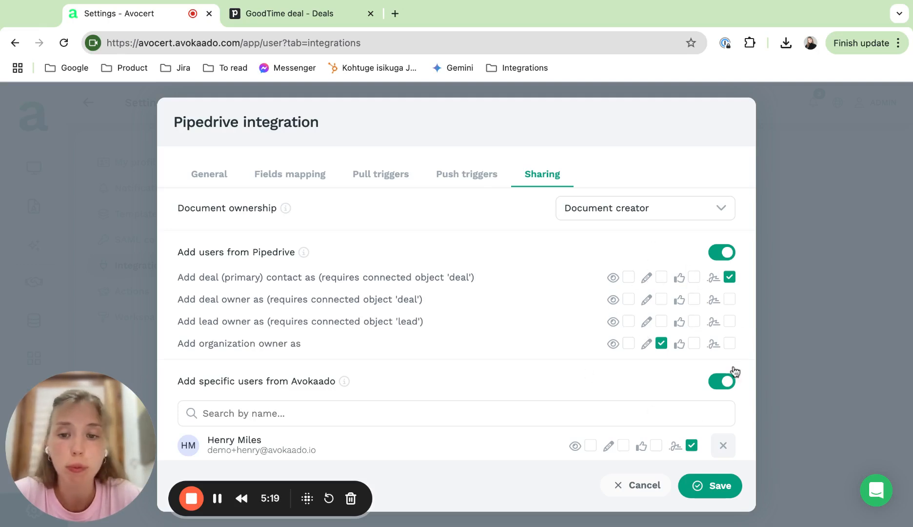
scroll(695, 363, "down", 1)
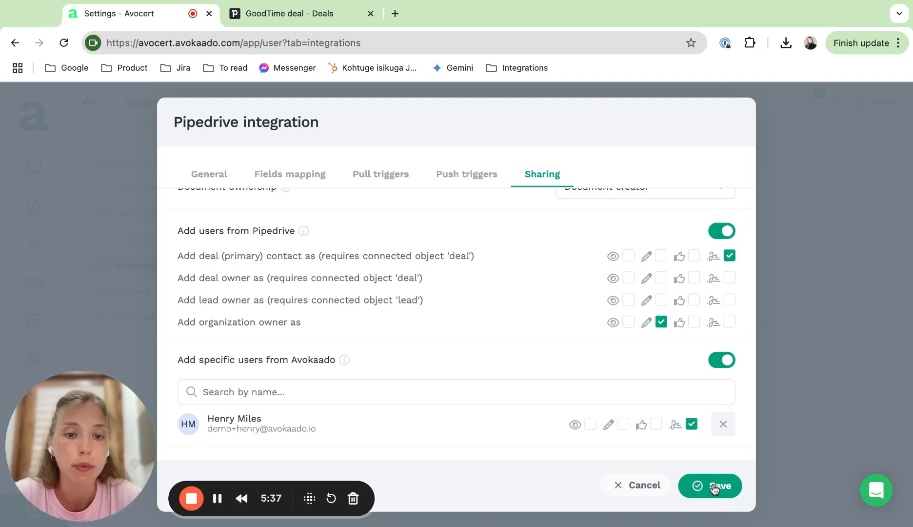
left_click(714, 486)
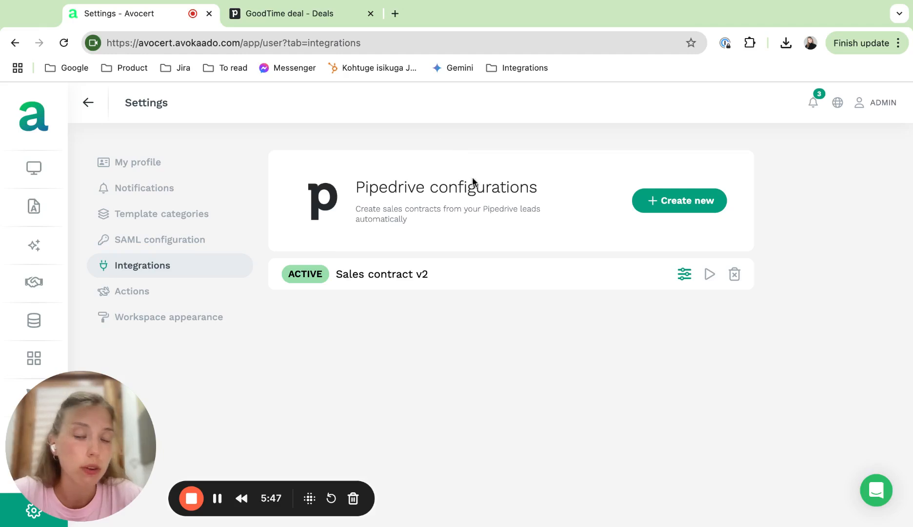
- Start a new document from the Sales contract v2 integration in the documents area
left_click(46, 207)
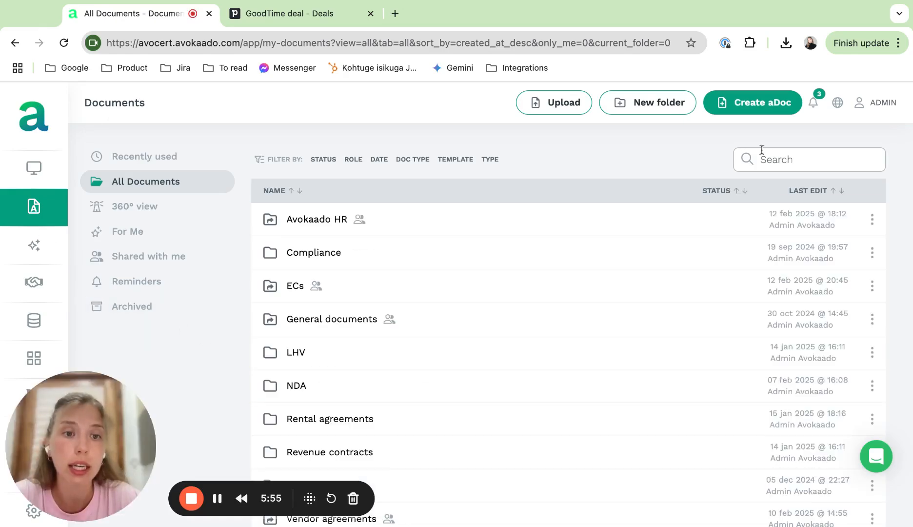
left_click(749, 116)
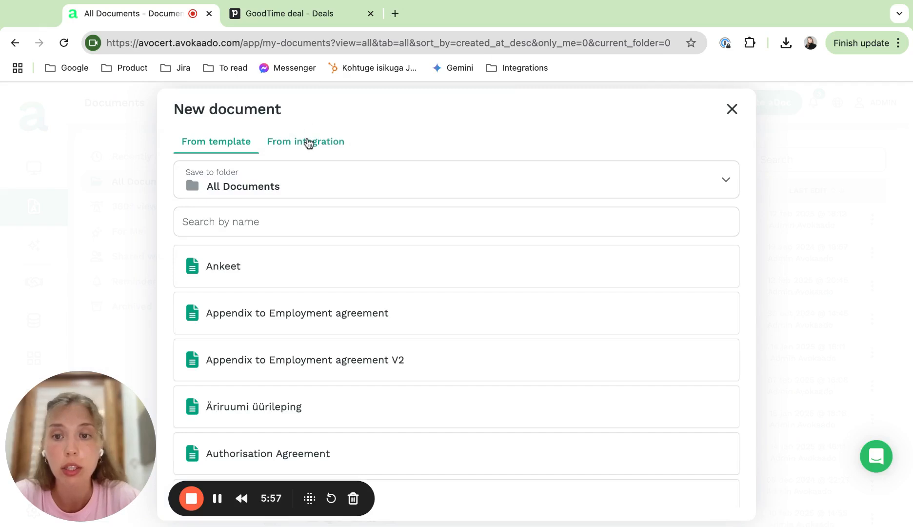
left_click(308, 141)
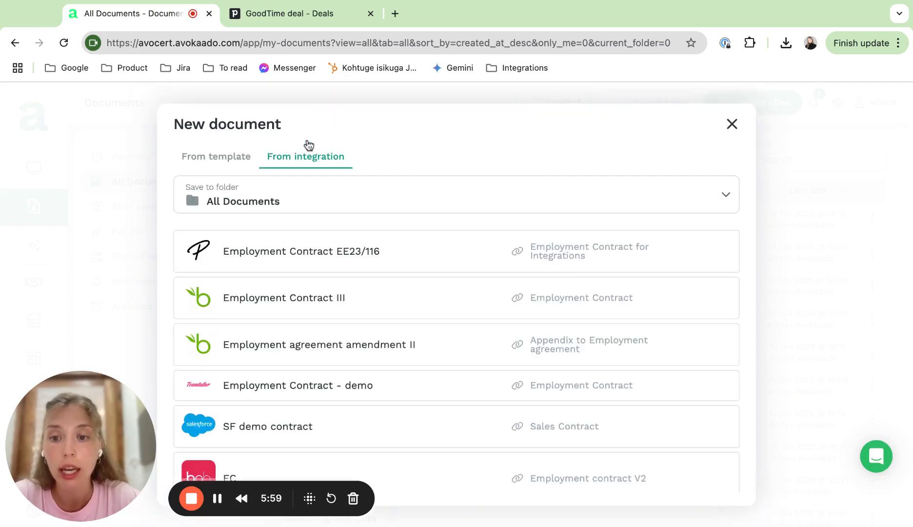
scroll(293, 304, "down", 2)
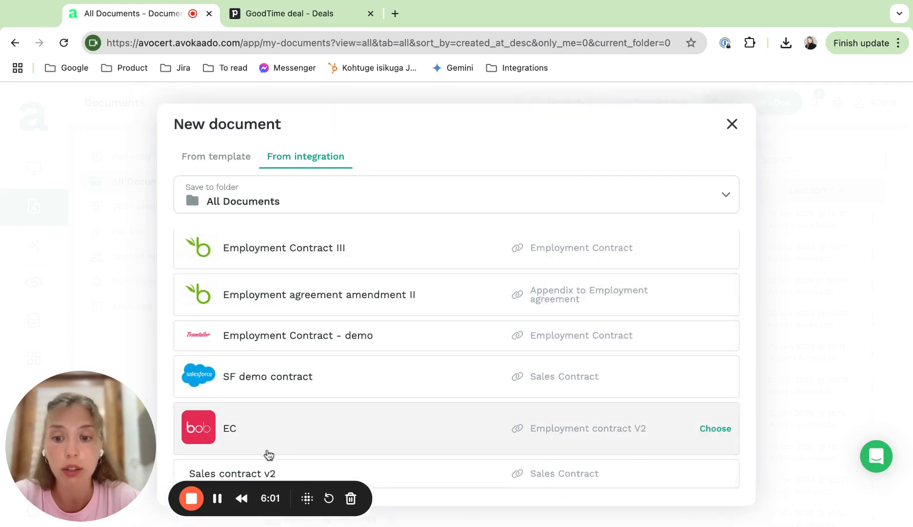
left_click(269, 474)
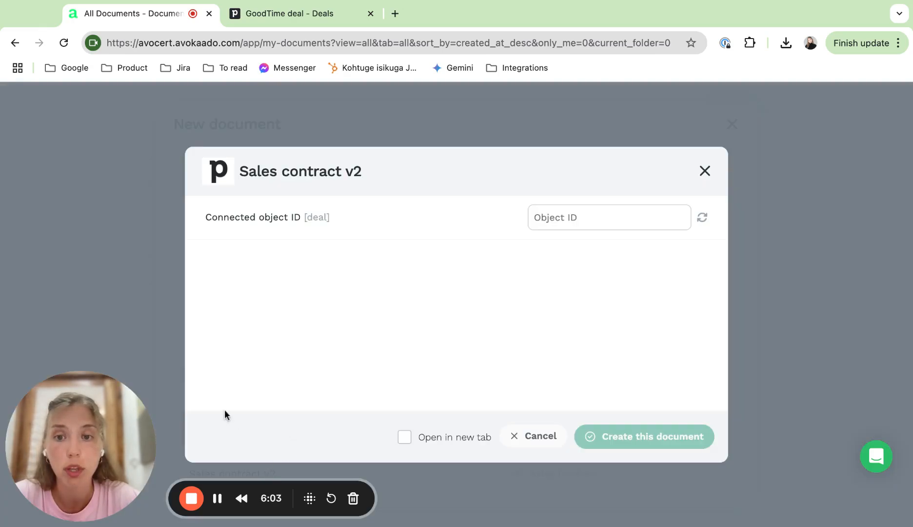
- Look up the GoodTime deal's ID in its Pipedrive web address, and load the contract preview with connected object ID 2
left_click(258, 16)
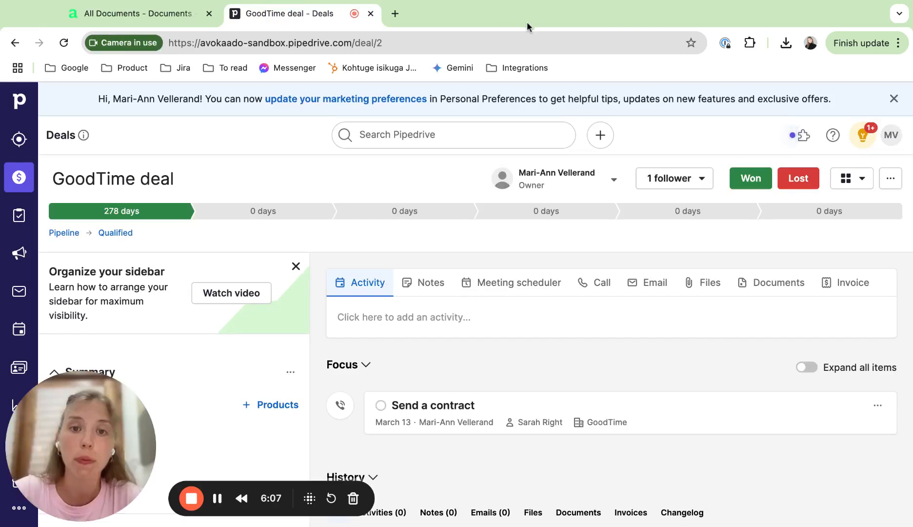
left_click(538, 37)
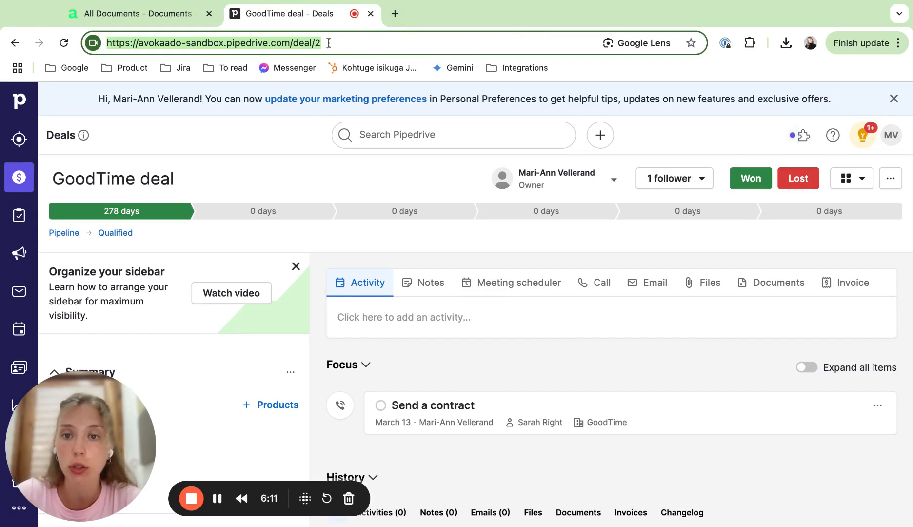
left_click(165, 15)
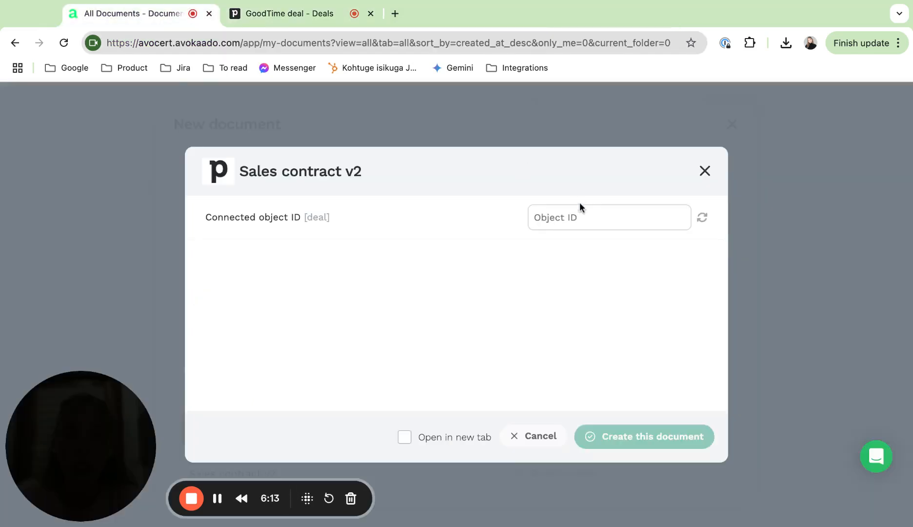
type("2")
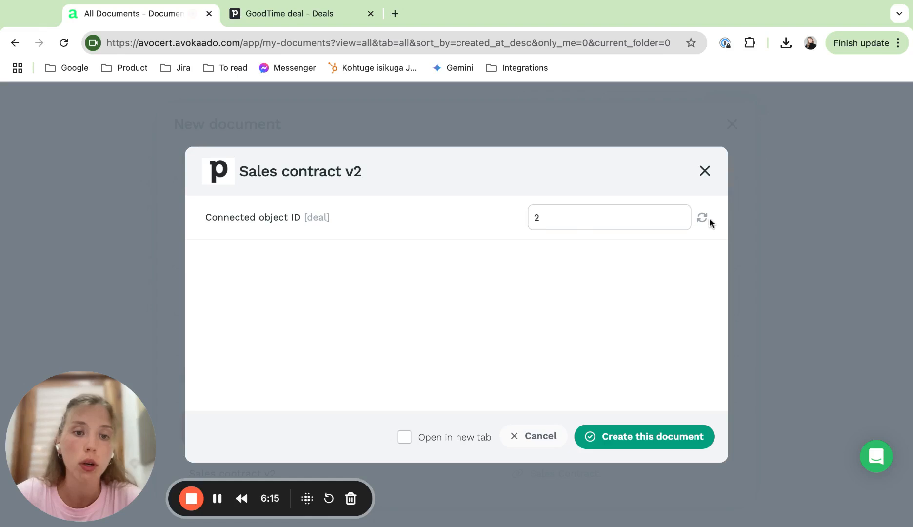
left_click(703, 219)
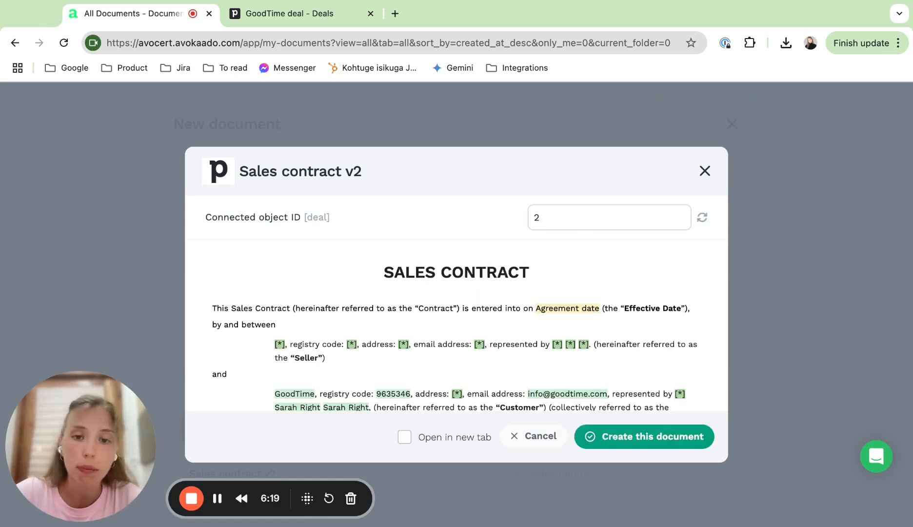
- Check the party details in the sales contract preview and create the document
scroll(456, 324, "down", 3)
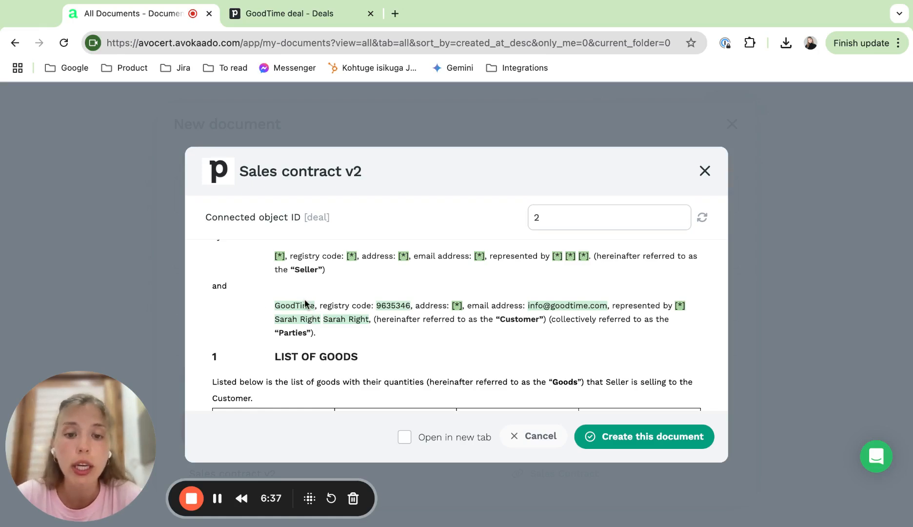
scroll(356, 253, "up", 3)
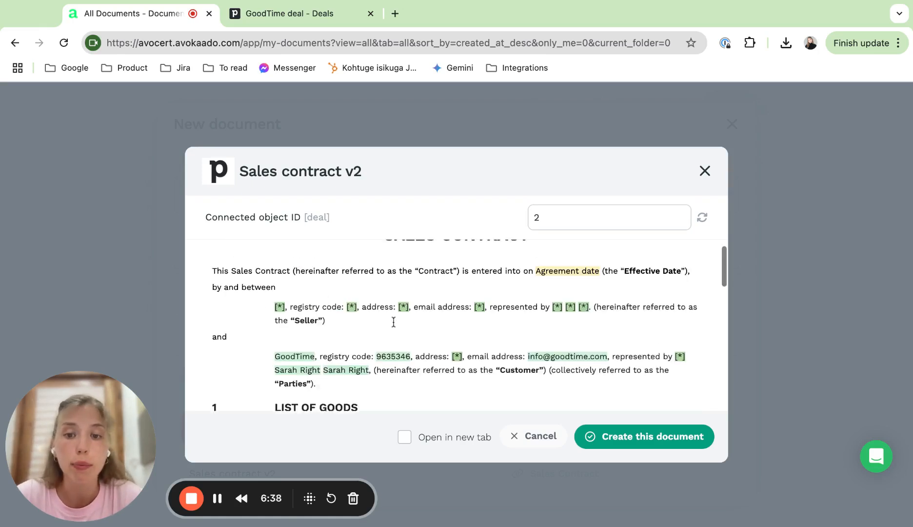
left_click(616, 433)
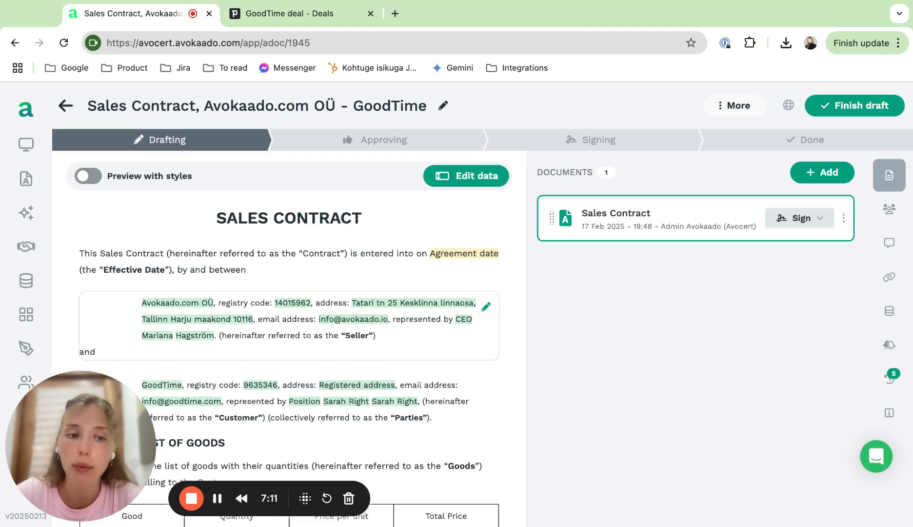
- Review the new contract's collaborators, discussion, linked documents and reminders
left_click(904, 210)
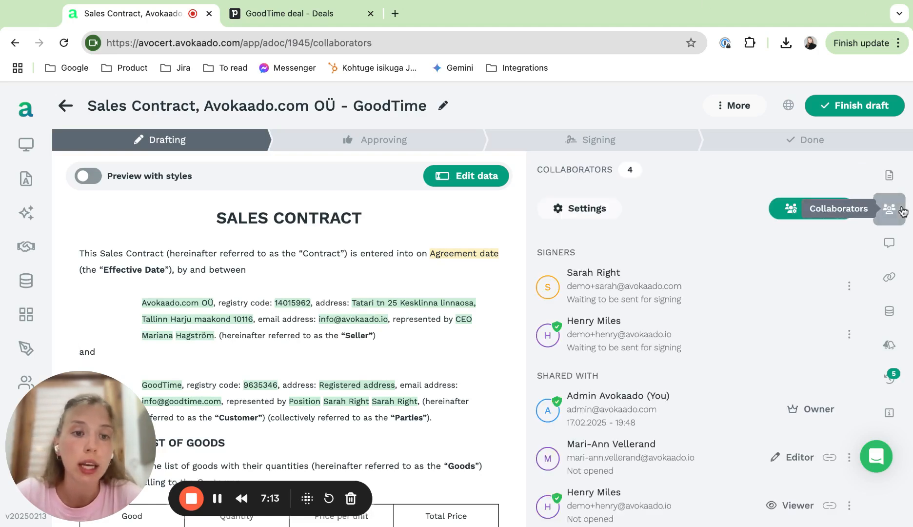
scroll(807, 354, "down", 1)
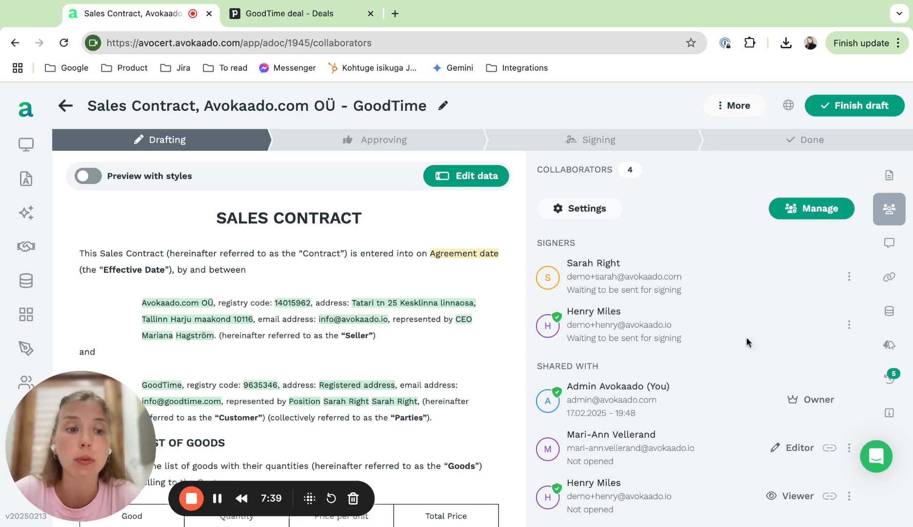
left_click(897, 253)
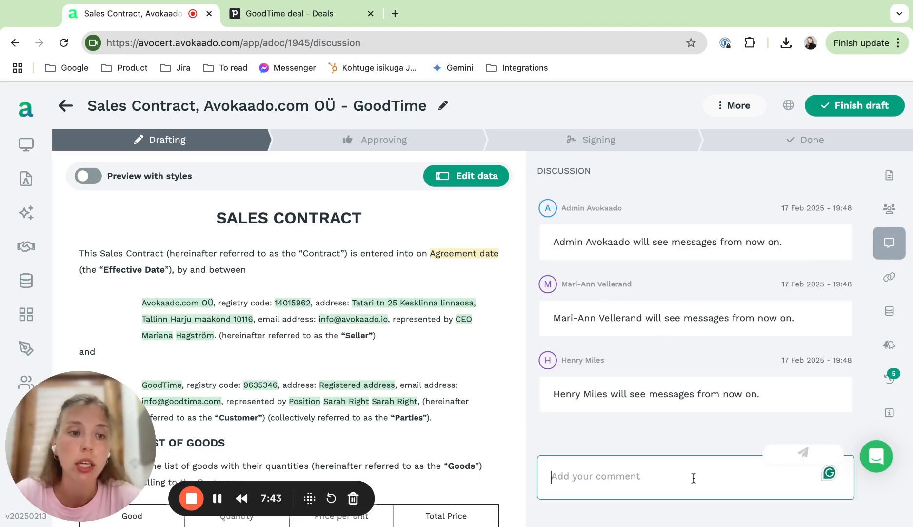
left_click(889, 277)
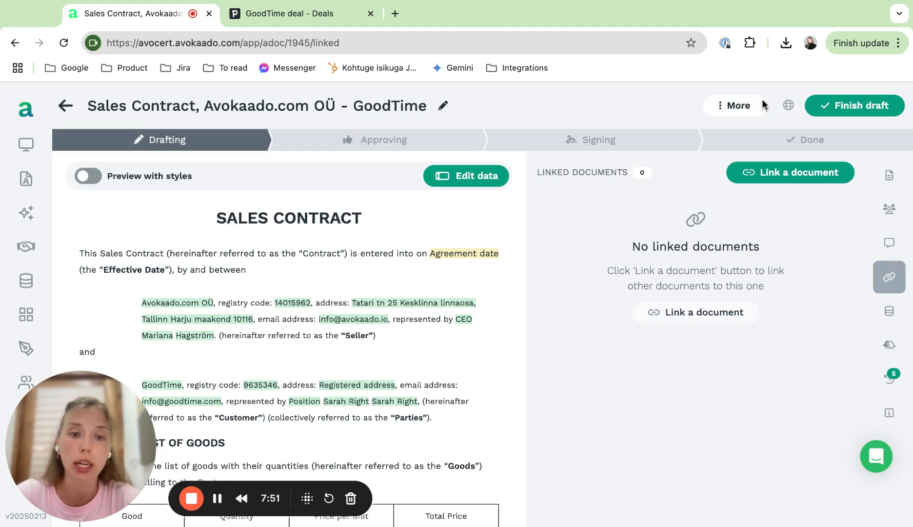
left_click(889, 345)
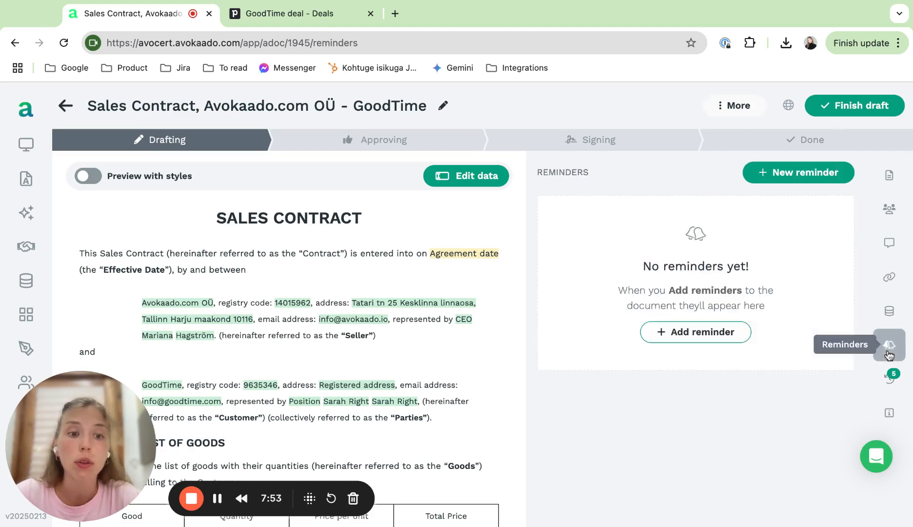